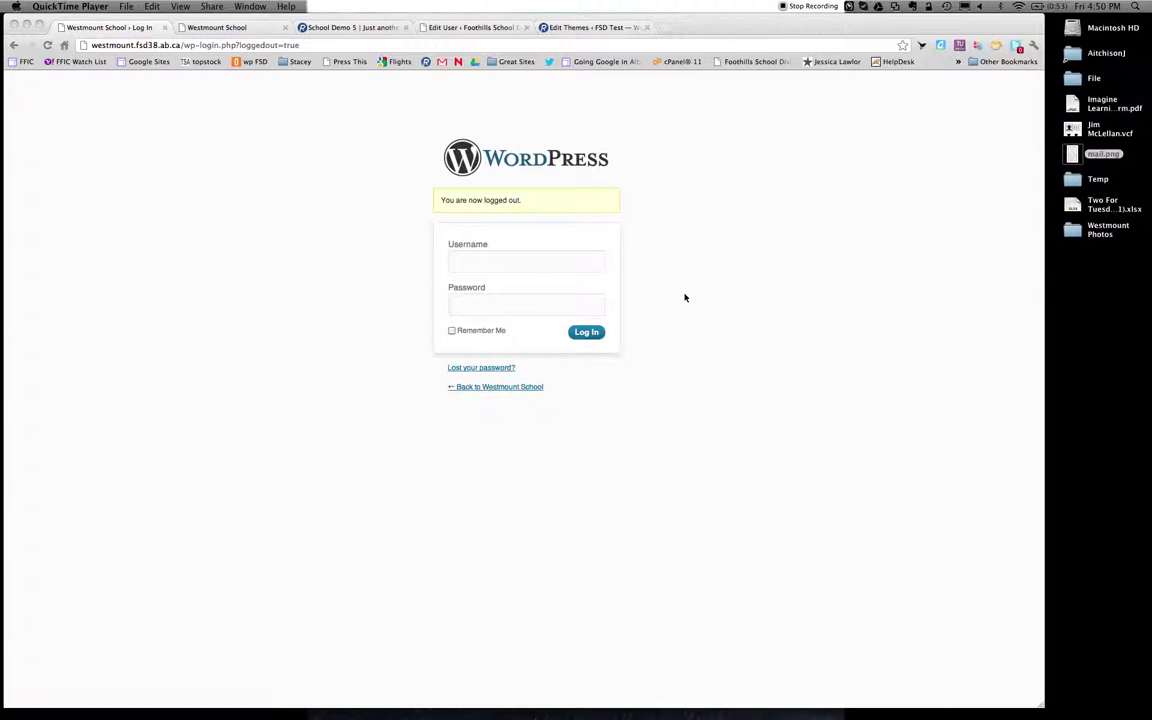
Log in to the Westmount School WordPress site with the teacher's username and password.
{"action": "left_click", "coordinate": [491, 262]}
{"action": "left_click", "coordinate": [484, 263]}
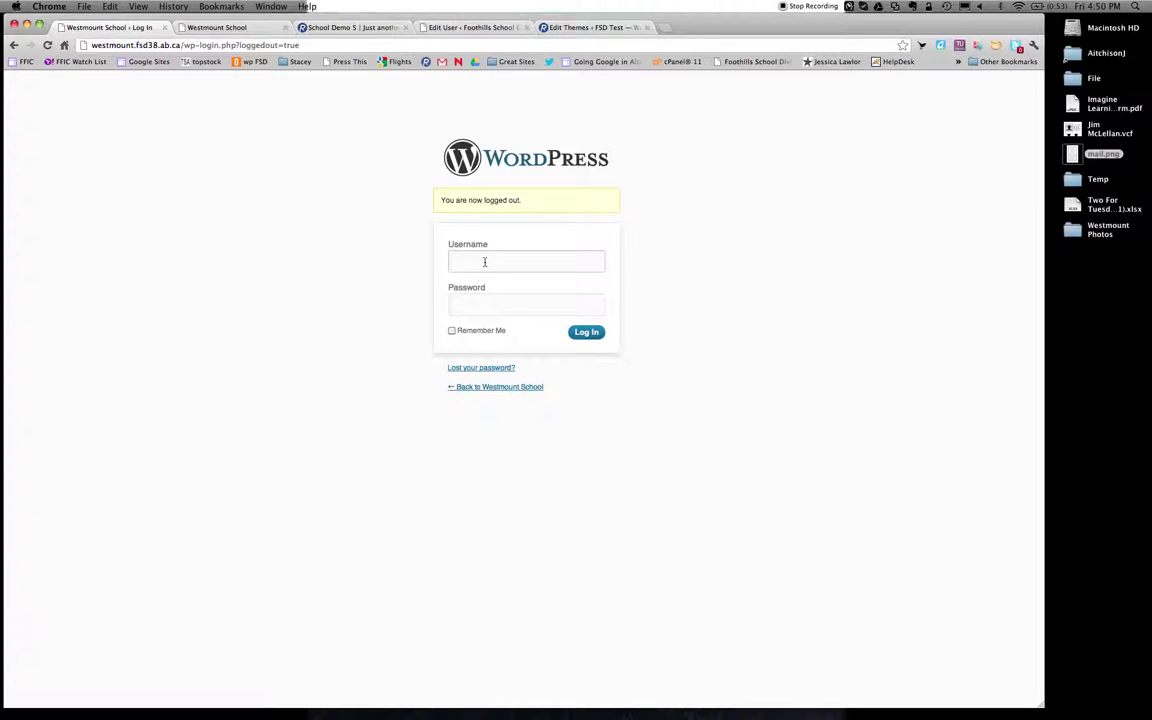
{"action": "key", "text": "Tab"}
{"action": "type", "text": "•••••••"}
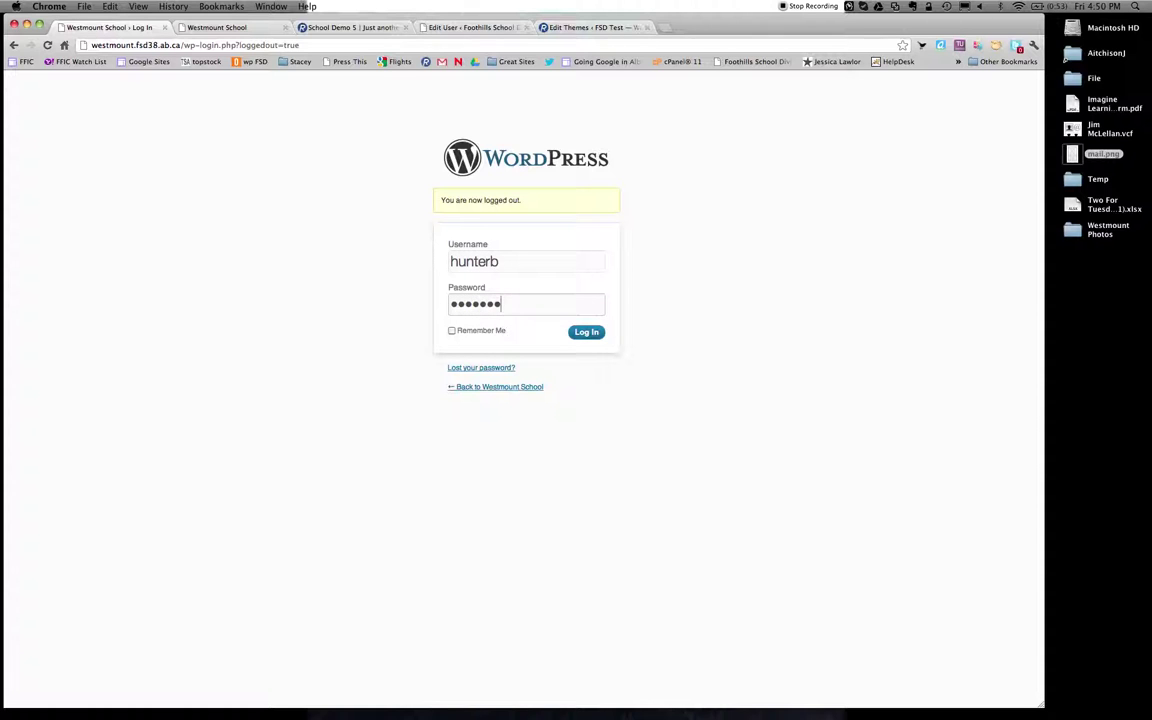
{"action": "left_click", "coordinate": [585, 332]}
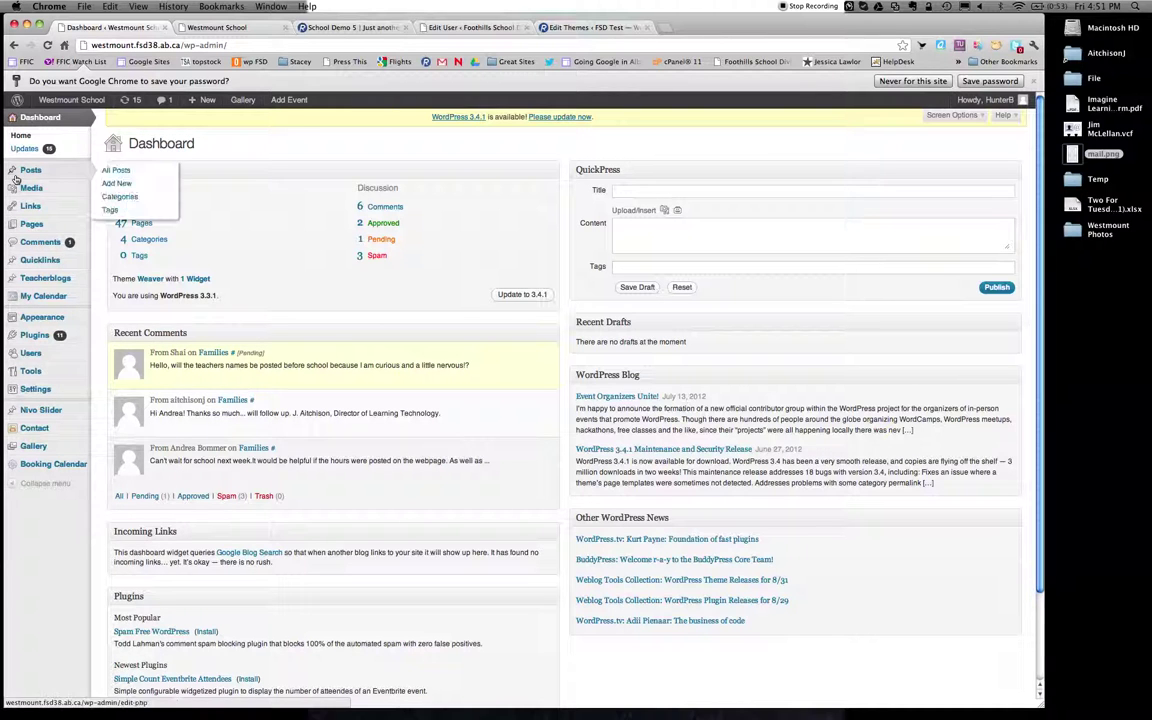
Choose Add New under Teacherblogs in the admin sidebar to start a blank entry.
{"action": "mouse_move", "coordinate": [43, 277]}
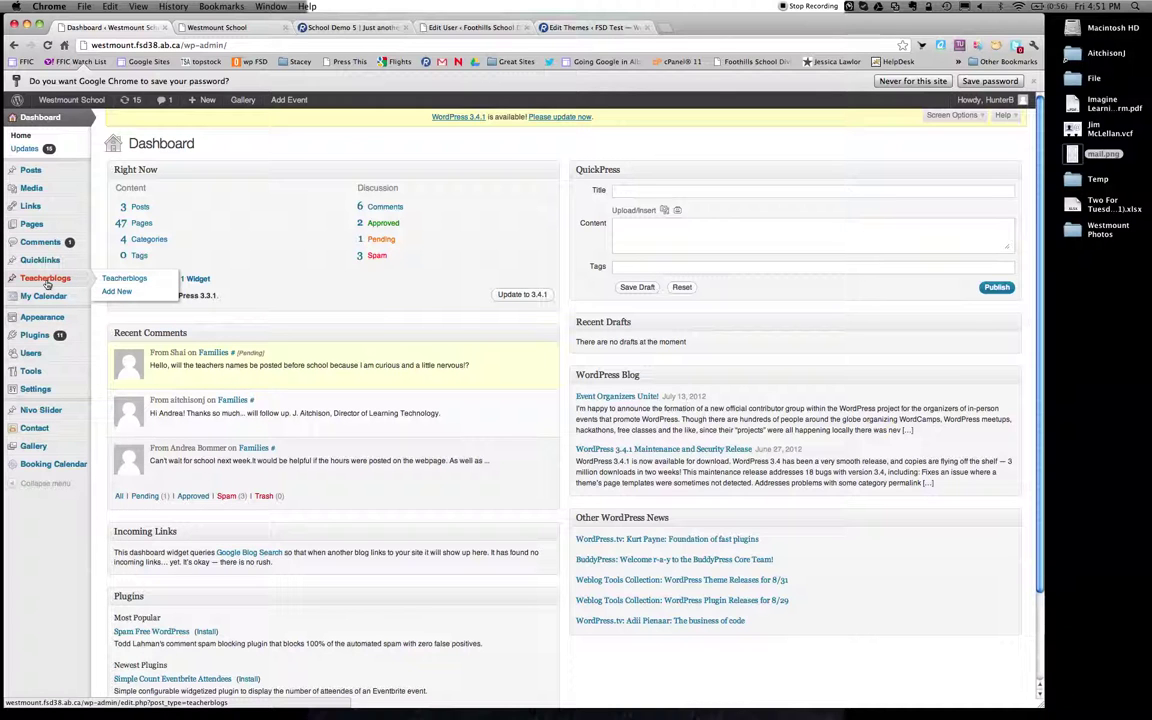
{"action": "left_click", "coordinate": [115, 291]}
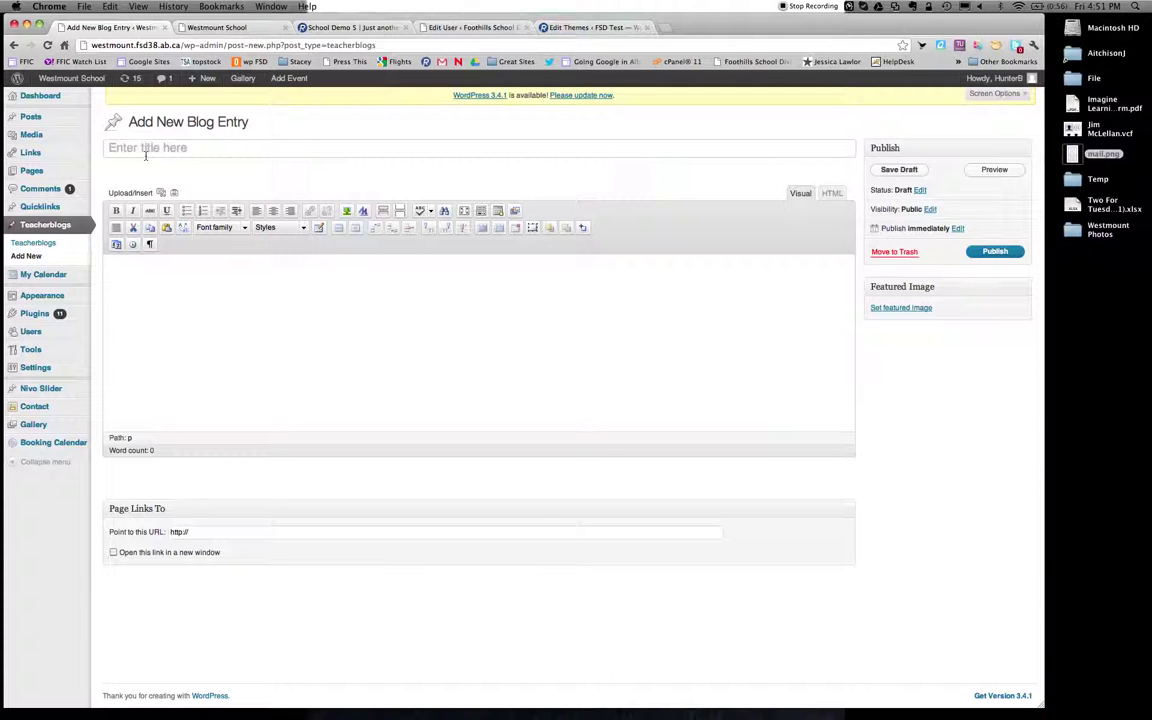
Title the entry 'Friday, August 31, 2012', adding the weekday before the date.
{"action": "left_click", "coordinate": [145, 154]}
{"action": "type", "text": "August 31"}
{"action": "type", "text": ","}
{"action": "key", "text": "BackSpace"}
{"action": "type", "text": "31, 2012"}
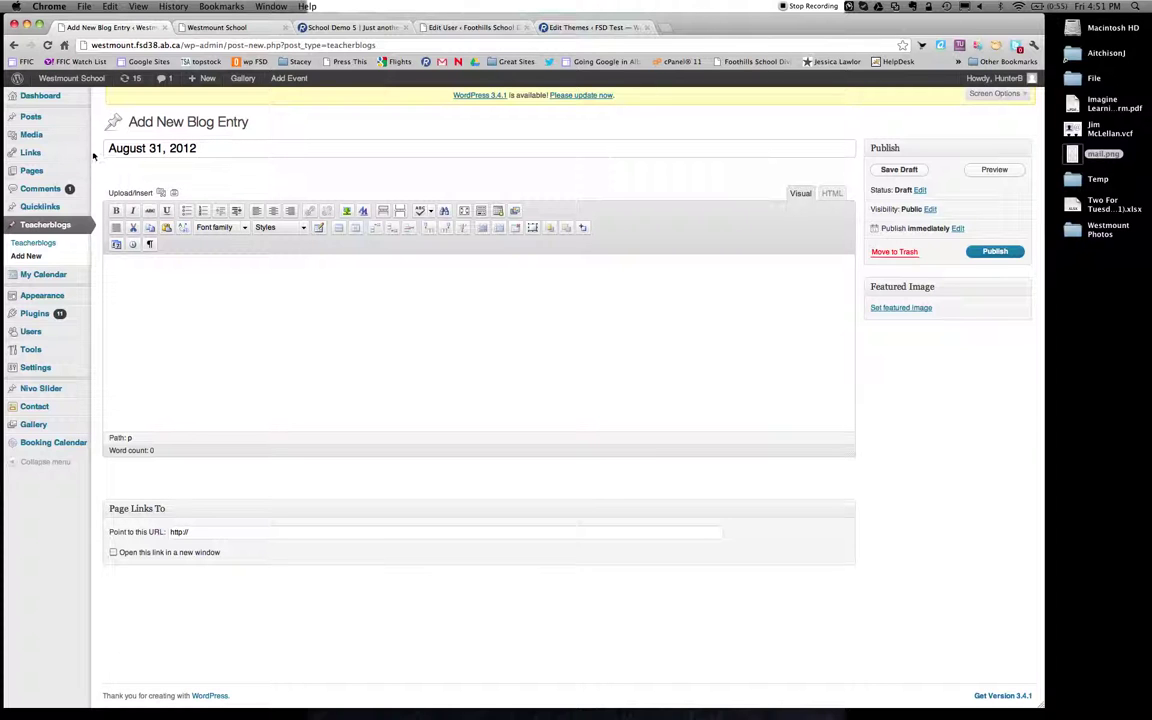
{"action": "left_click", "coordinate": [108, 148]}
{"action": "type", "text": "Friday,"}
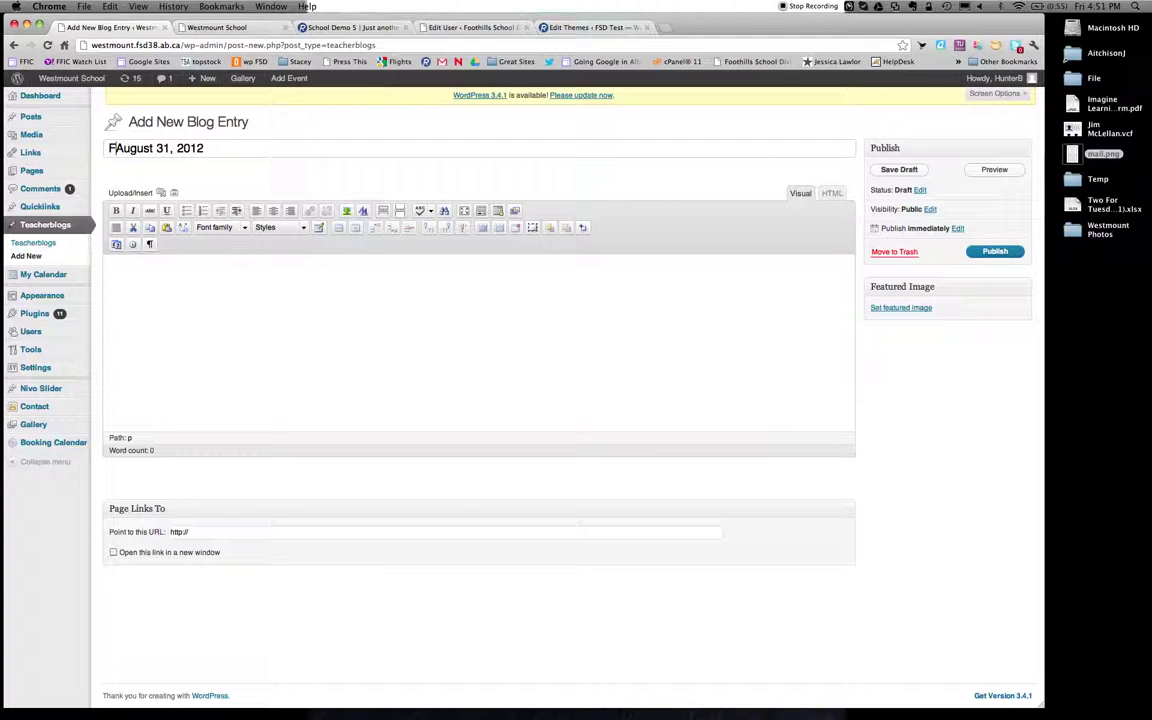
{"action": "left_click", "coordinate": [119, 270]}
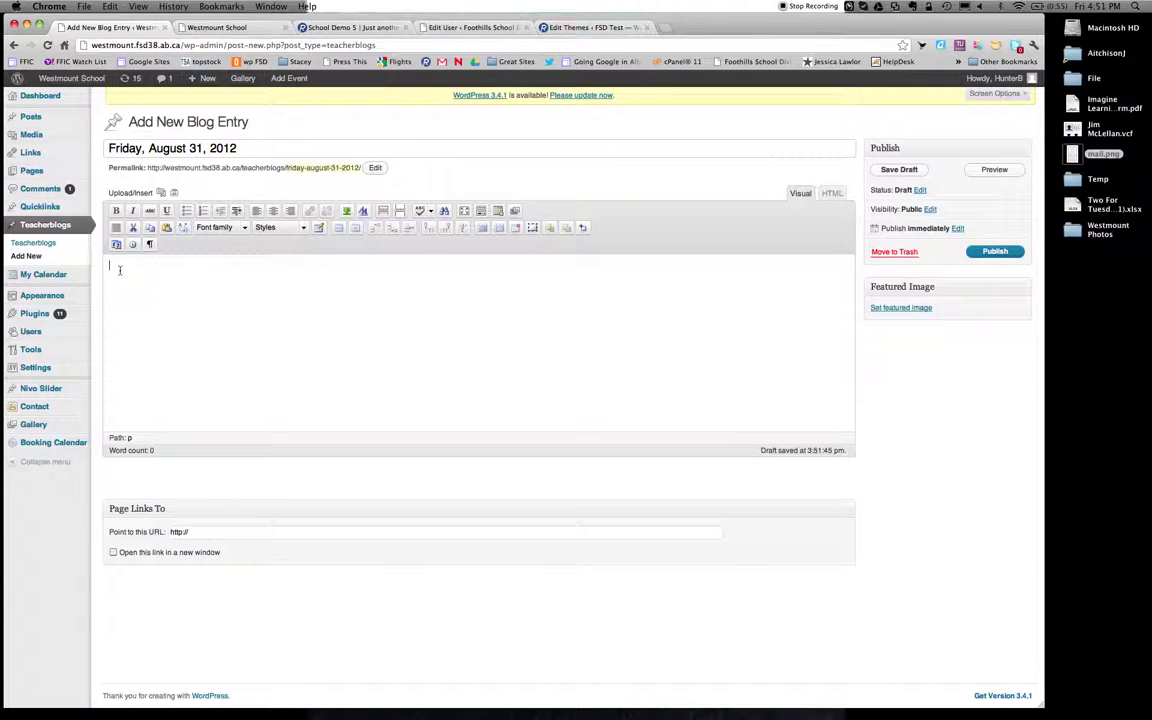
Type three body lines: 'Read 20 minutes', 'Practice basic math skills', 'LA homework, story writing.'.
{"action": "type", "text": "Read 20 minutes"}
{"action": "key", "text": "Return"}
{"action": "type", "text": "Practice basic math skills"}
{"action": "key", "text": "Return"}
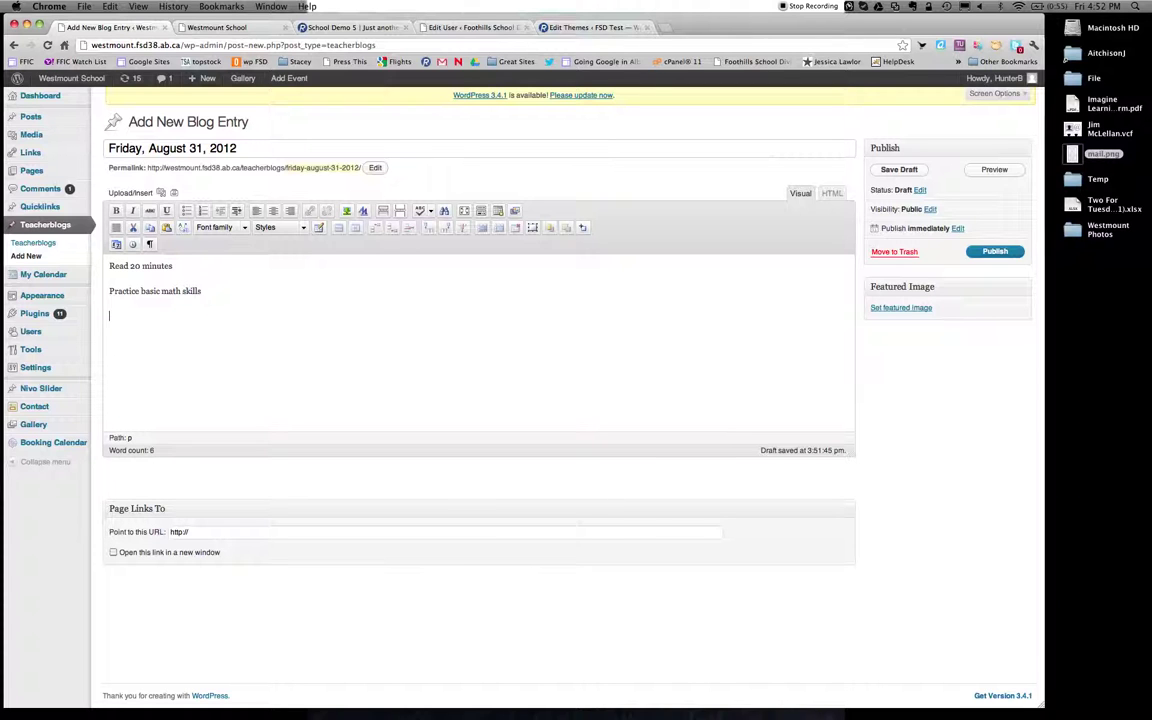
{"action": "type", "text": "L"}
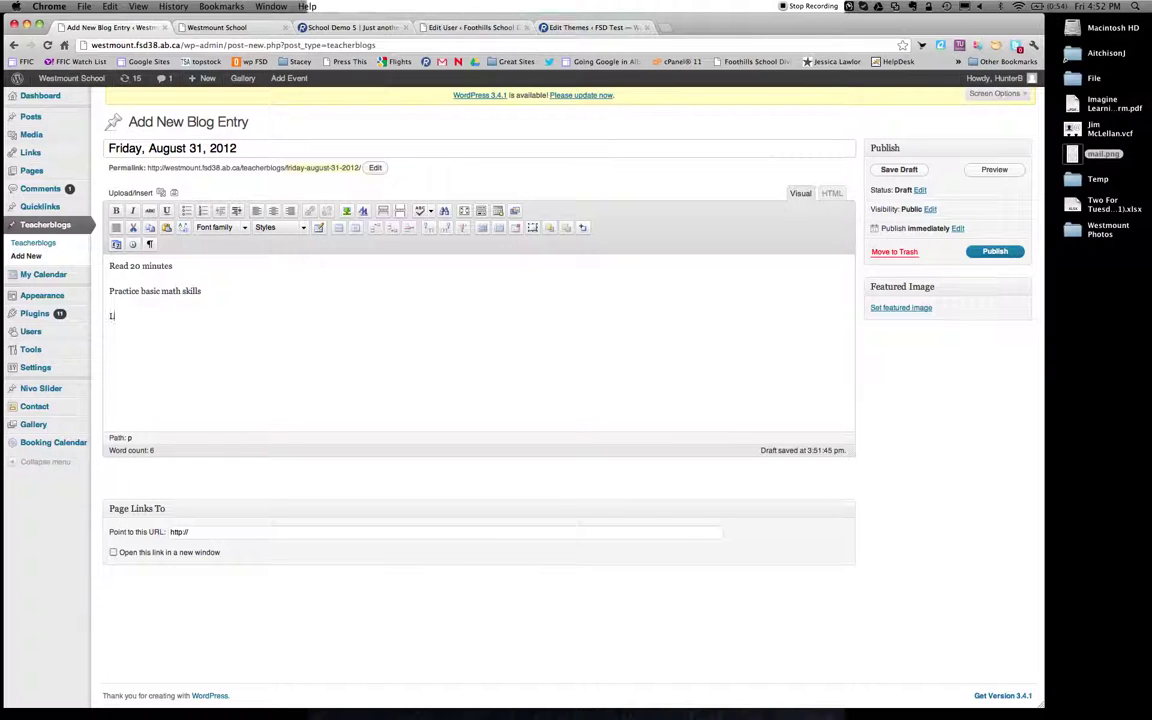
{"action": "type", "text": "A homeow"}
{"action": "key", "text": "BackSpace"}
{"action": "key", "text": "BackSpace"}
{"action": "type", "text": "work, s"}
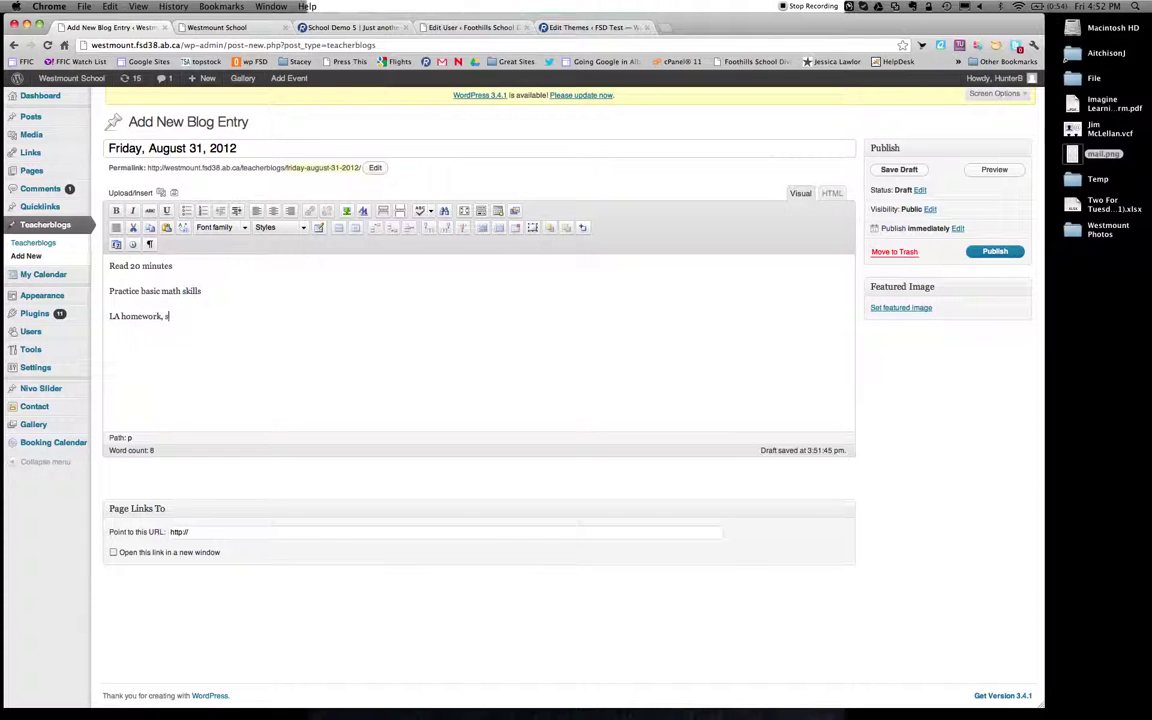
{"action": "type", "text": "tory writing."}
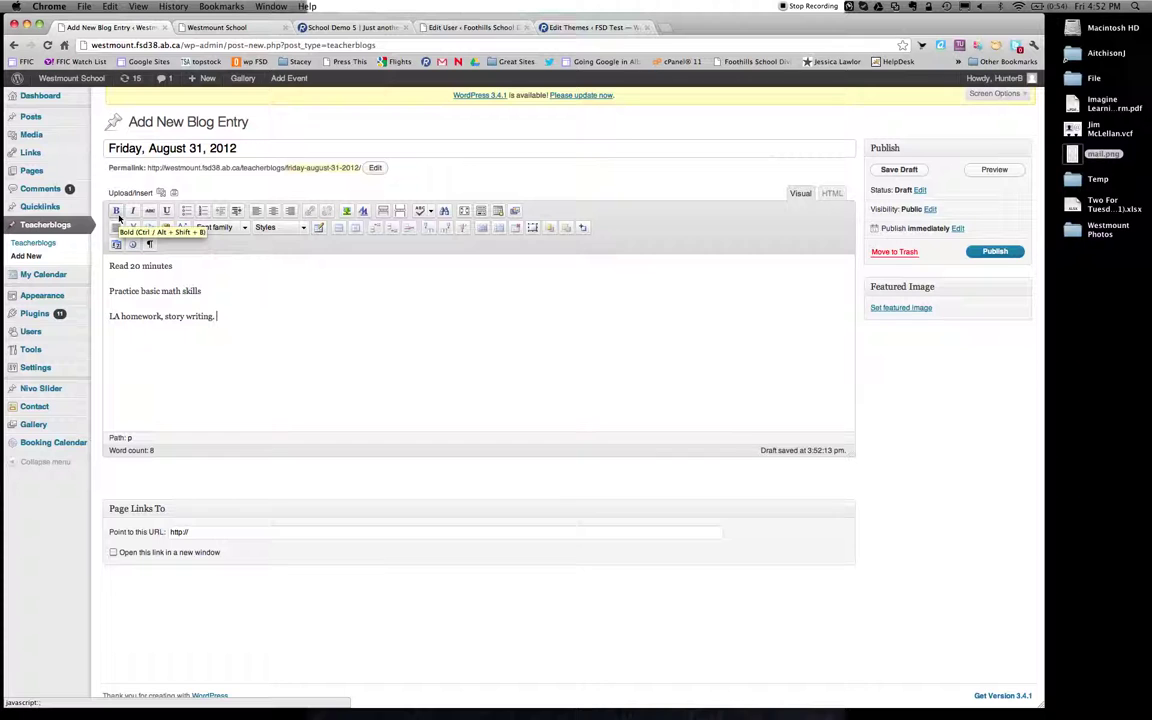
Bold the 'Read 20 minutes' line, then place the caret after the last homework line.
{"action": "left_click_drag", "start_coordinate": [110, 265], "coordinate": [173, 266]}
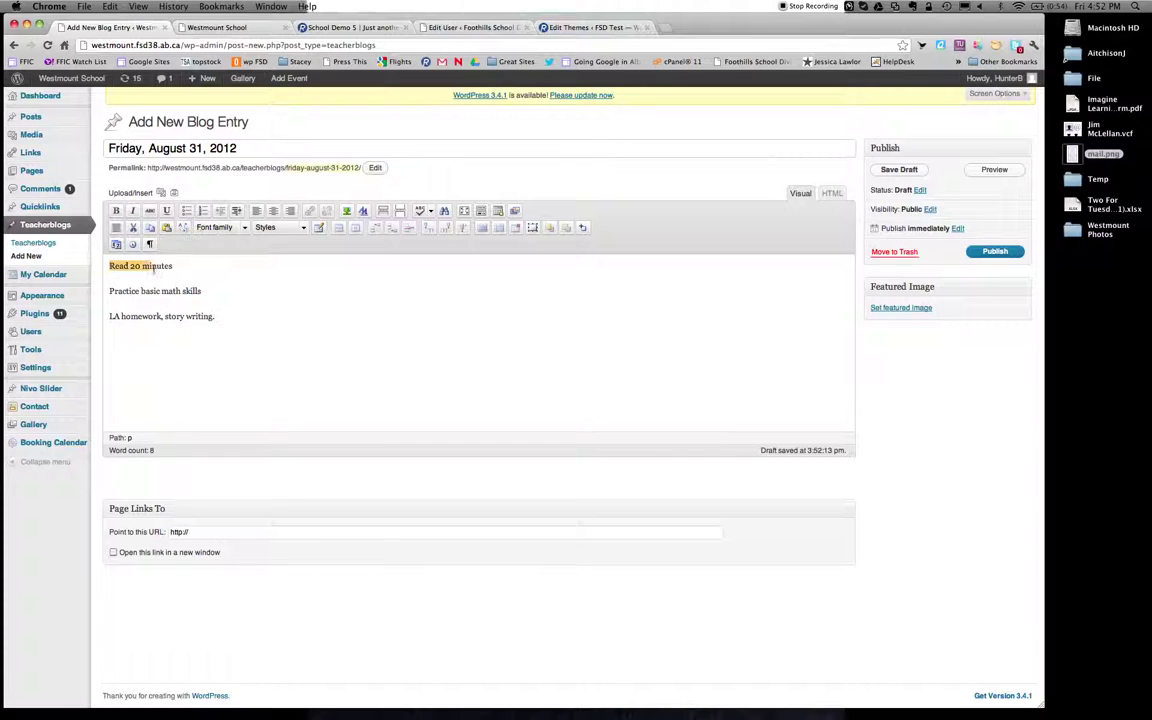
{"action": "left_click", "coordinate": [116, 210]}
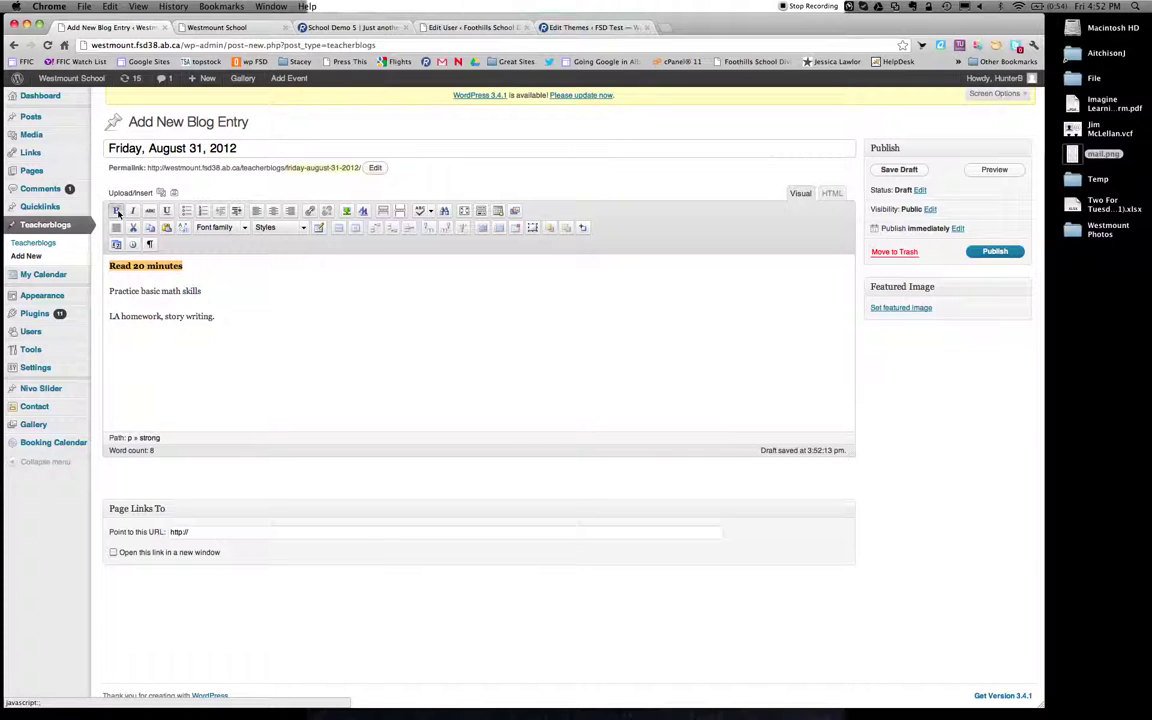
{"action": "left_click", "coordinate": [282, 304]}
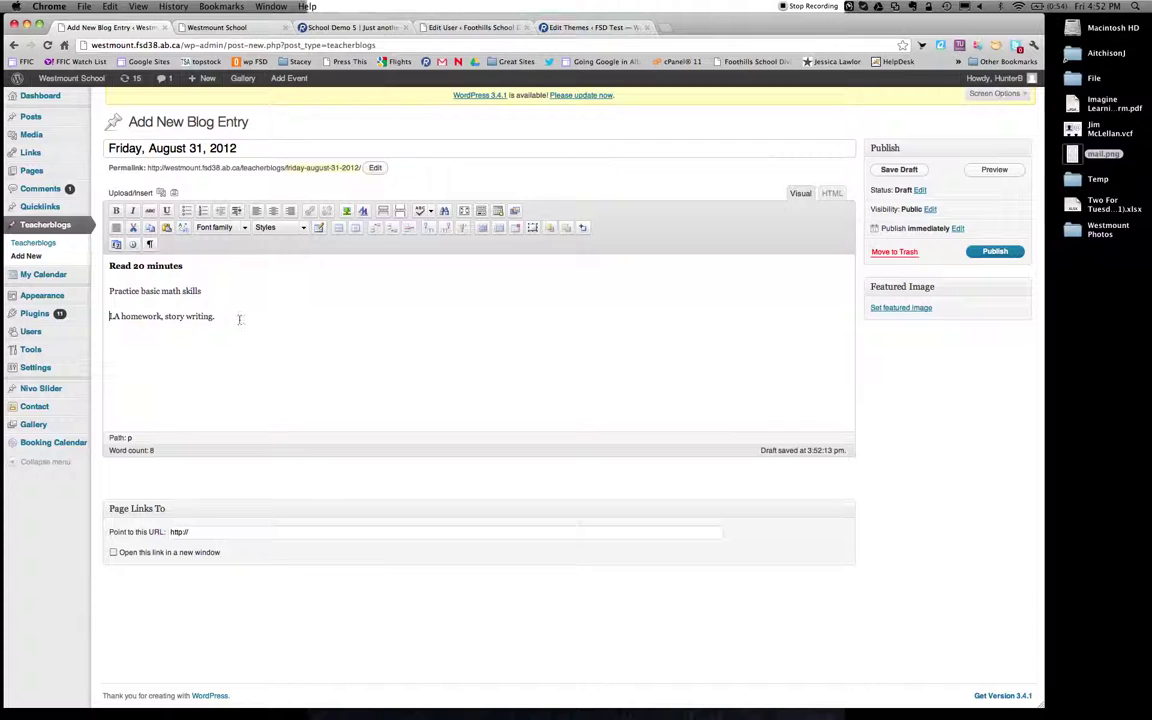
{"action": "left_click", "coordinate": [238, 320]}
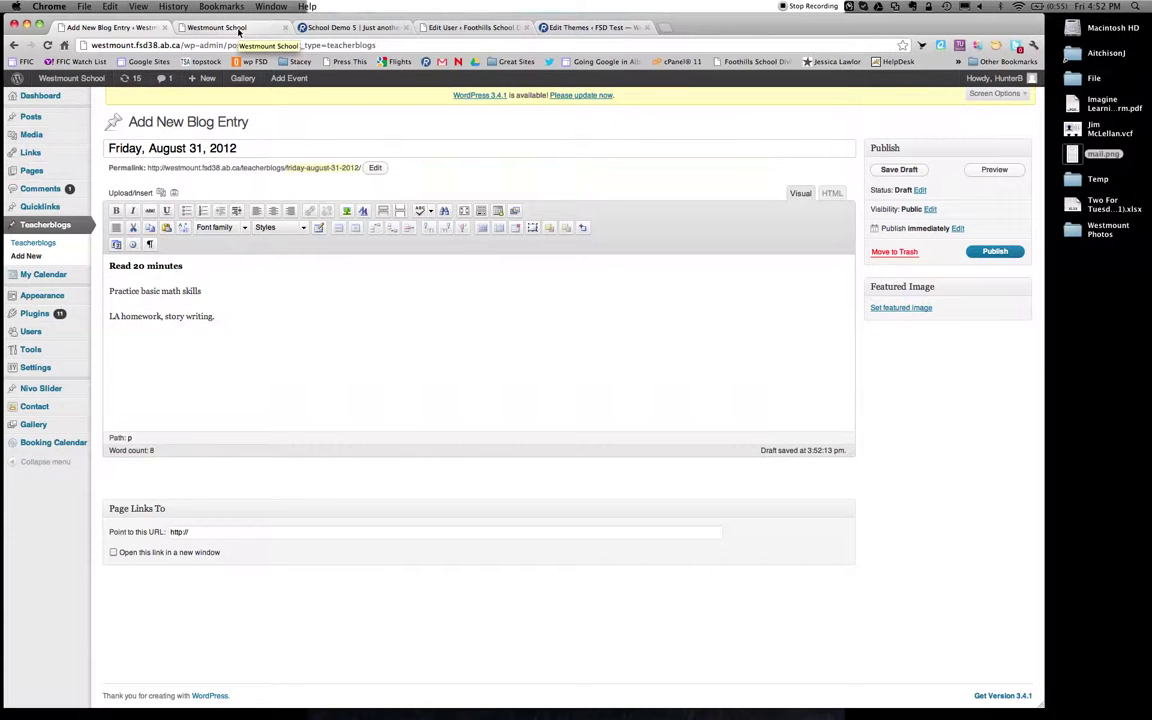
Select the Westmount School homepage's web address in its browser tab for copying.
{"action": "left_click", "coordinate": [238, 30]}
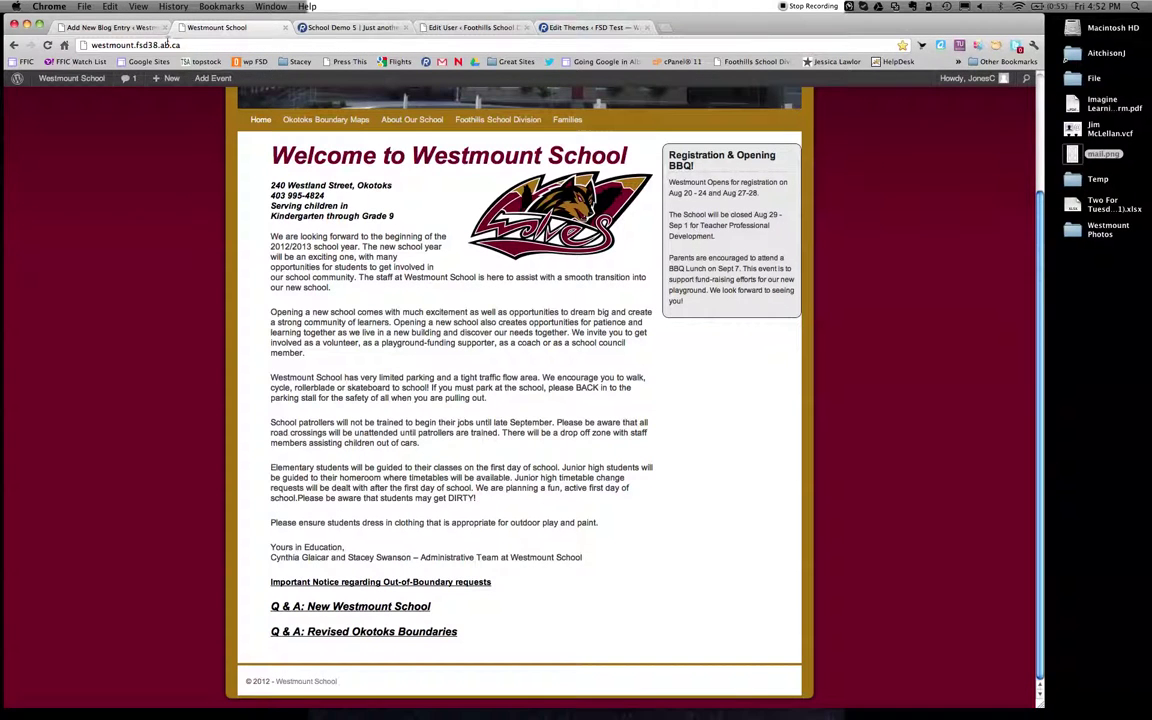
{"action": "left_click", "coordinate": [164, 45]}
{"action": "key", "text": "super+c"}
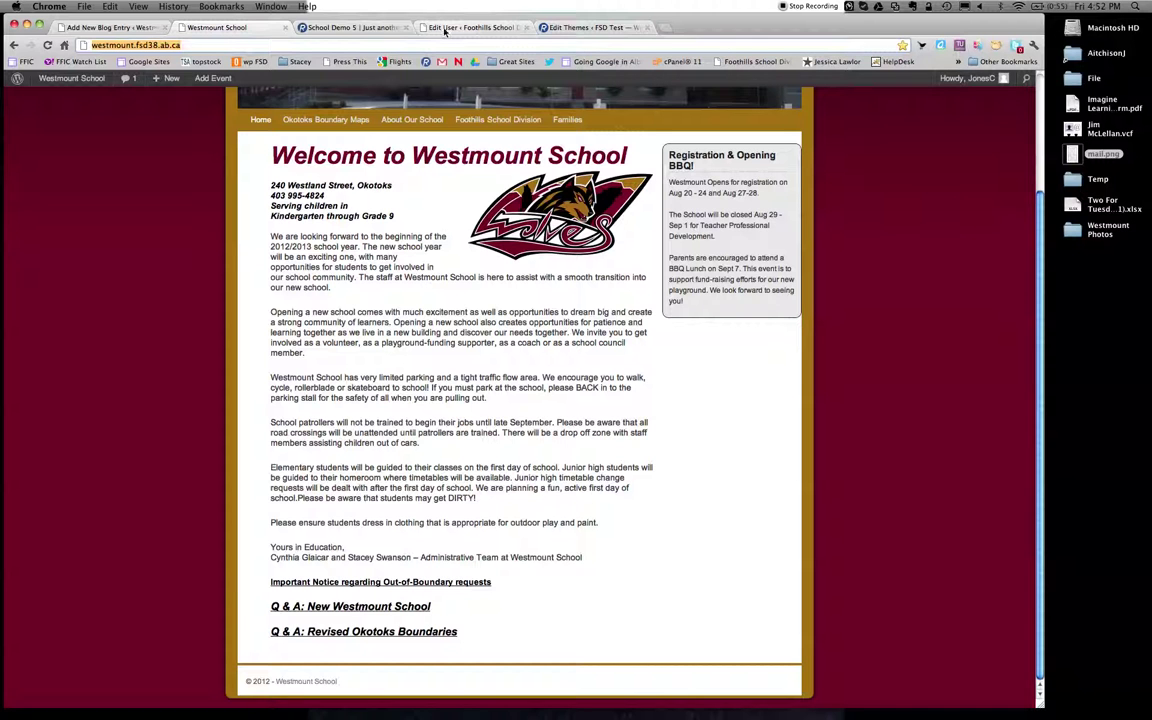
Back in the entry editor, select the line 'LA homework, story writing.'.
{"action": "left_click", "coordinate": [115, 27]}
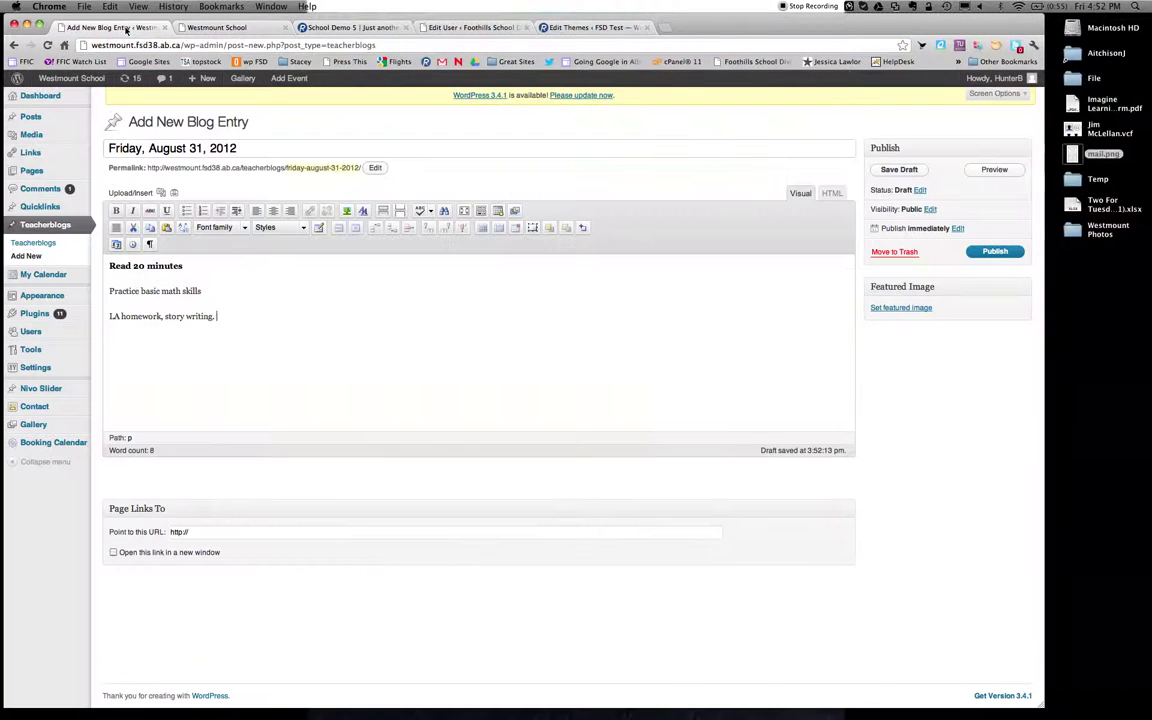
{"action": "left_click", "coordinate": [247, 319]}
{"action": "left_click_drag", "start_coordinate": [112, 316], "coordinate": [221, 316]}
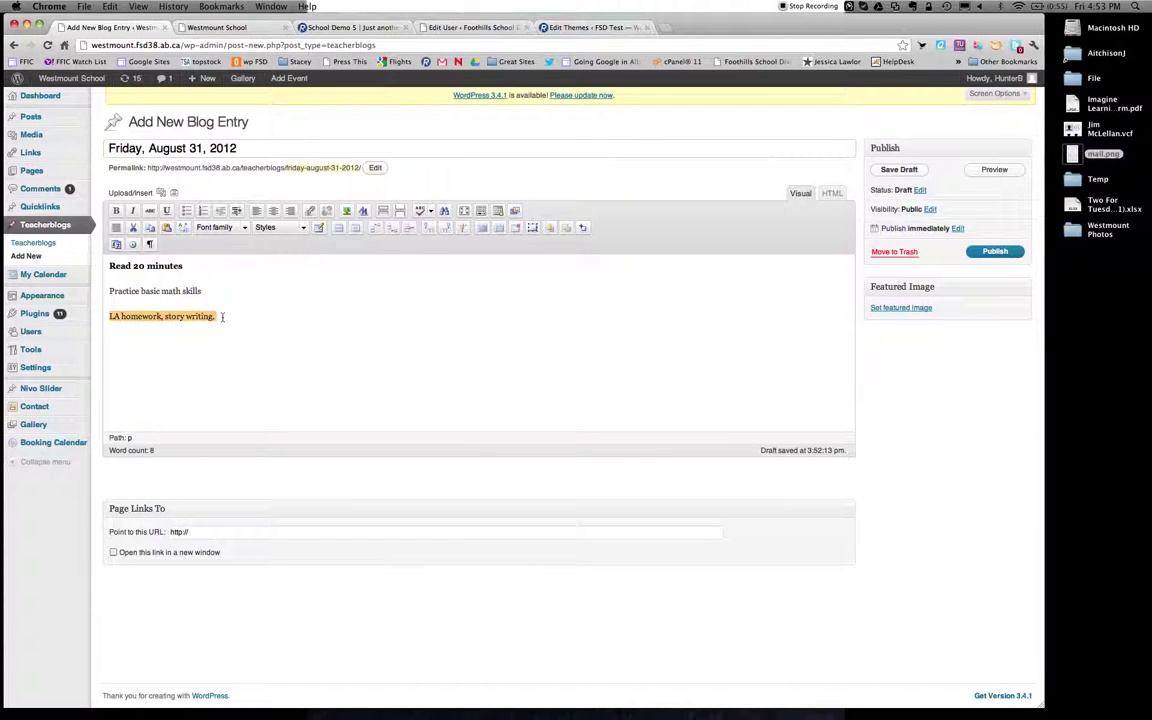
Link the selected line to the pasted school homepage URL, titled 'Story prompt picture'.
{"action": "left_click", "coordinate": [310, 211]}
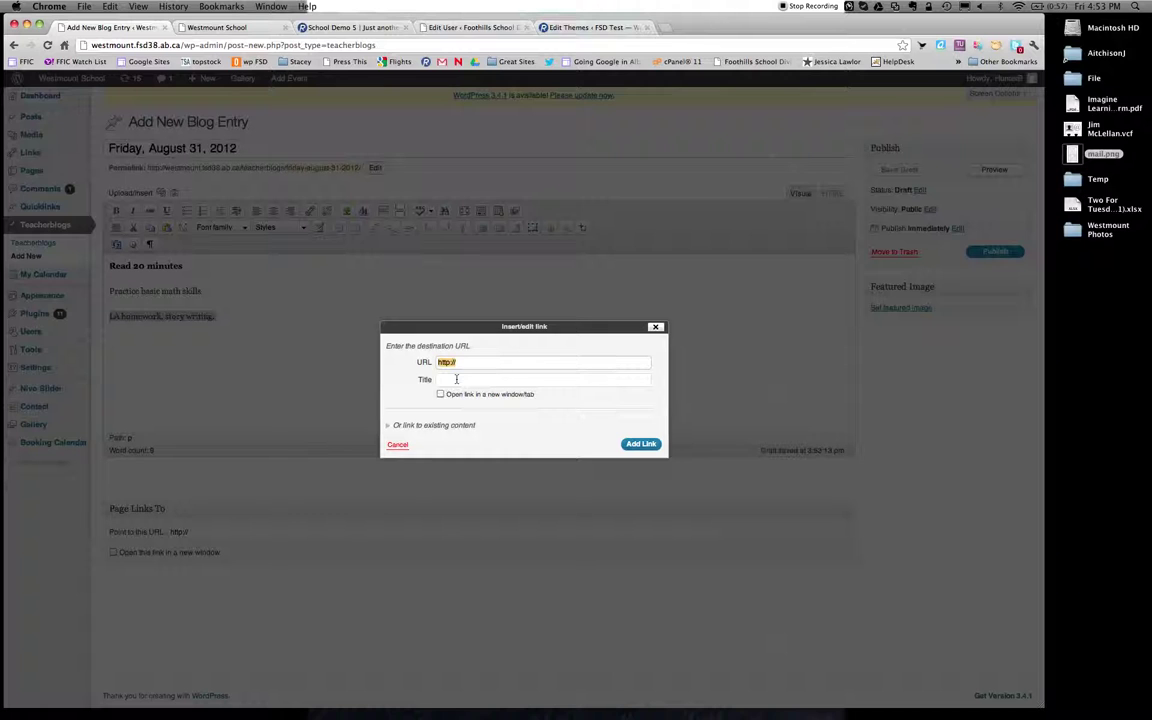
{"action": "key", "text": "super+v"}
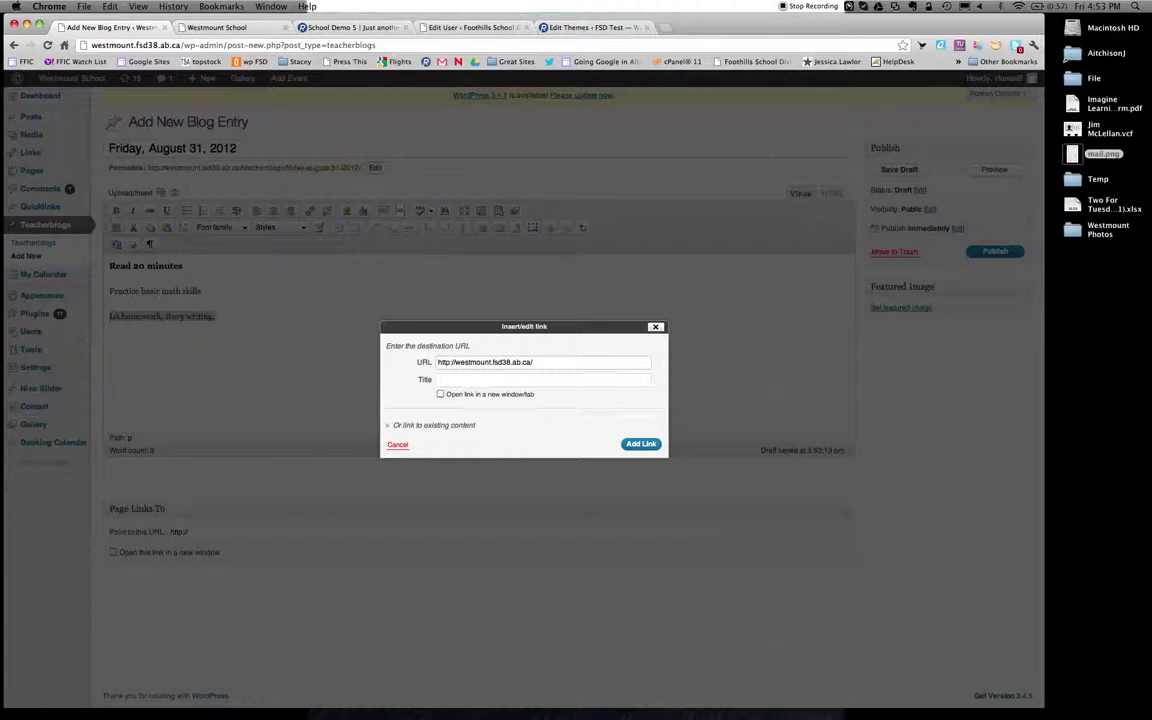
{"action": "left_click", "coordinate": [456, 378]}
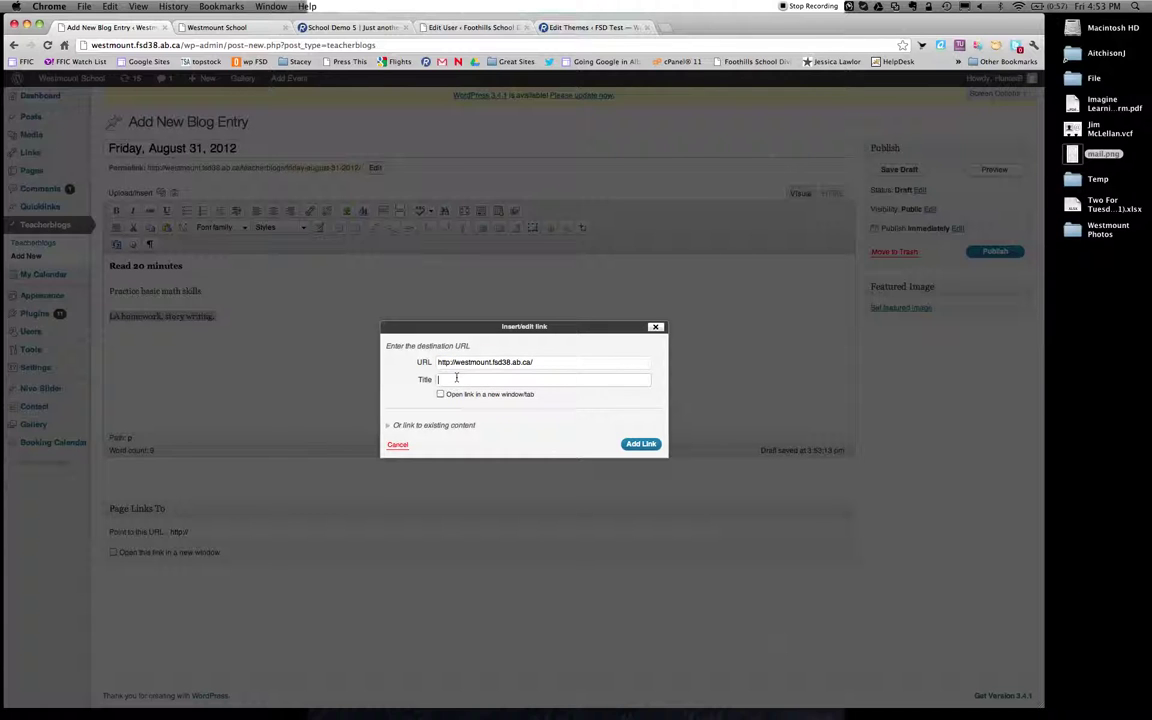
{"action": "type", "text": "Story prompt picture"}
{"action": "left_click", "coordinate": [640, 444]}
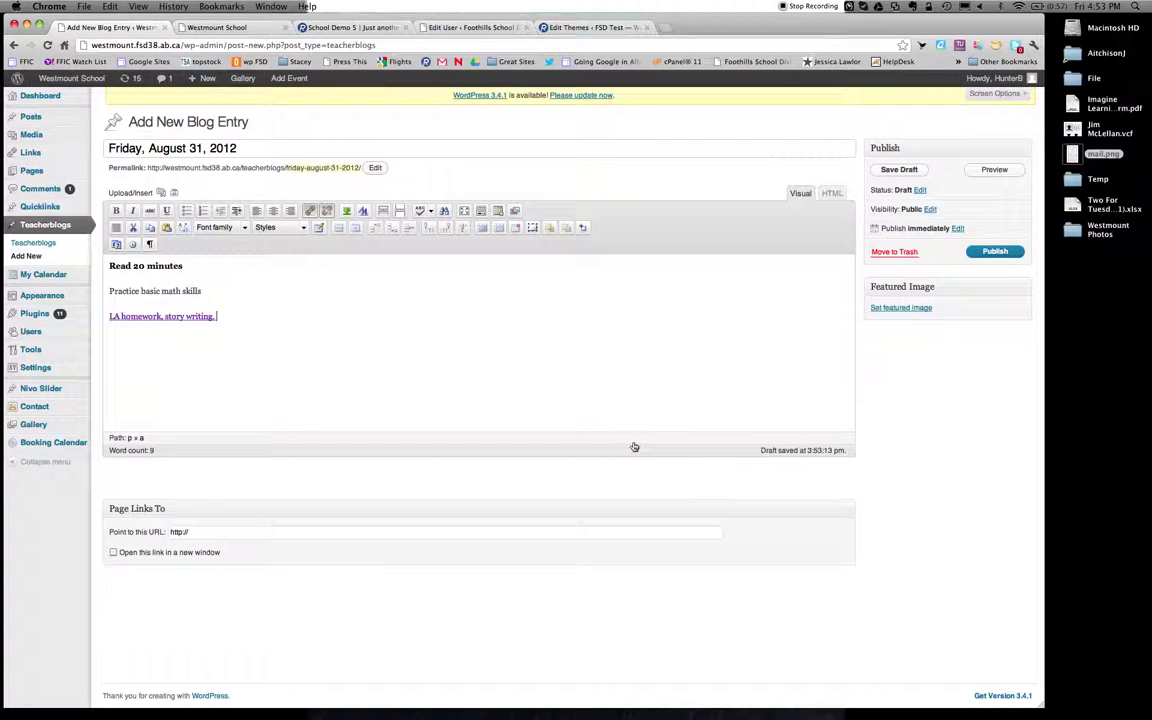
{"action": "left_click", "coordinate": [162, 196]}
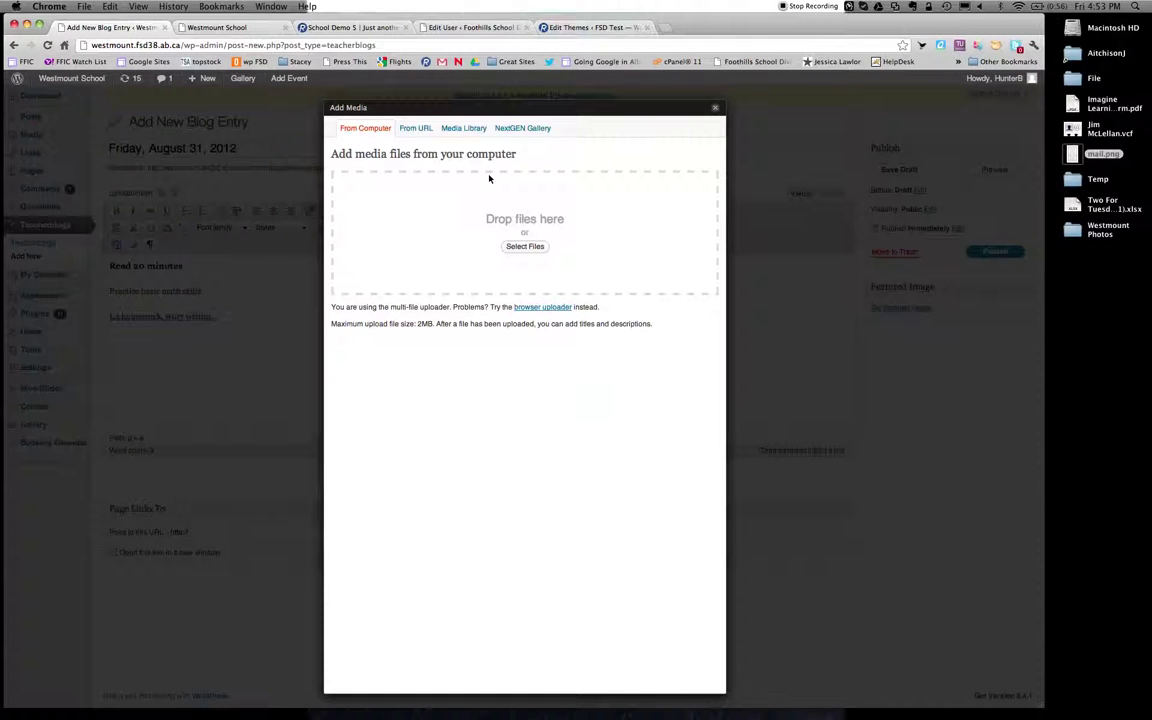
{"action": "left_click", "coordinate": [715, 107]}
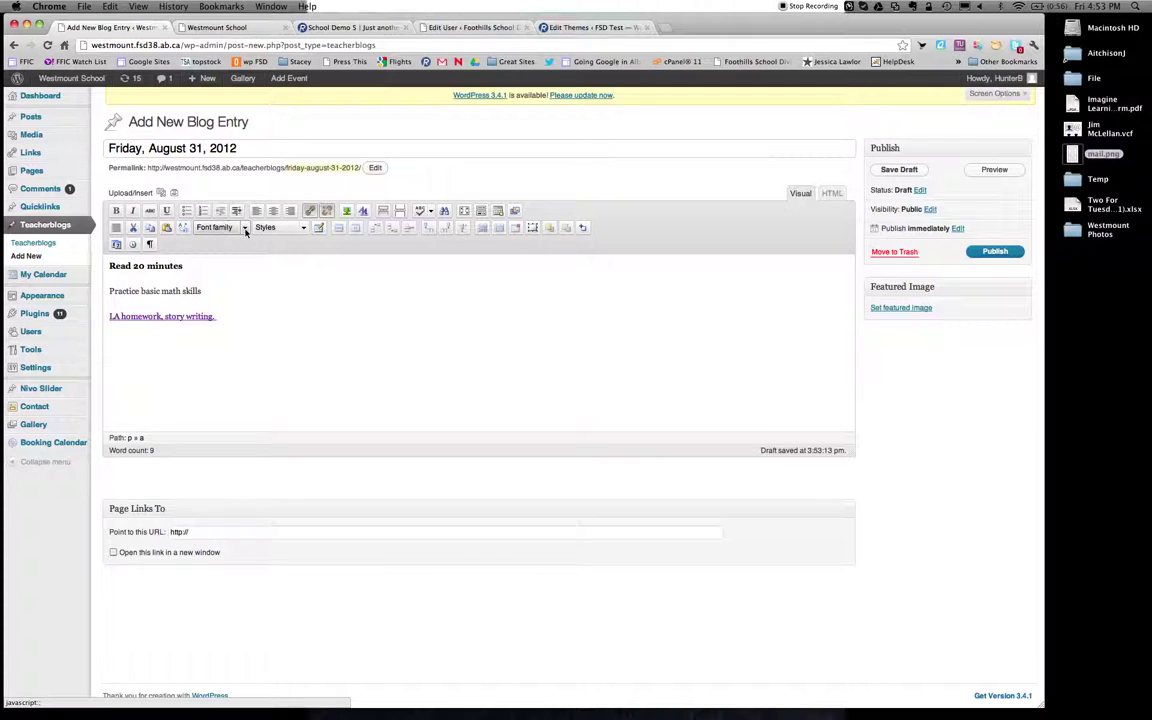
{"action": "left_click", "coordinate": [245, 229]}
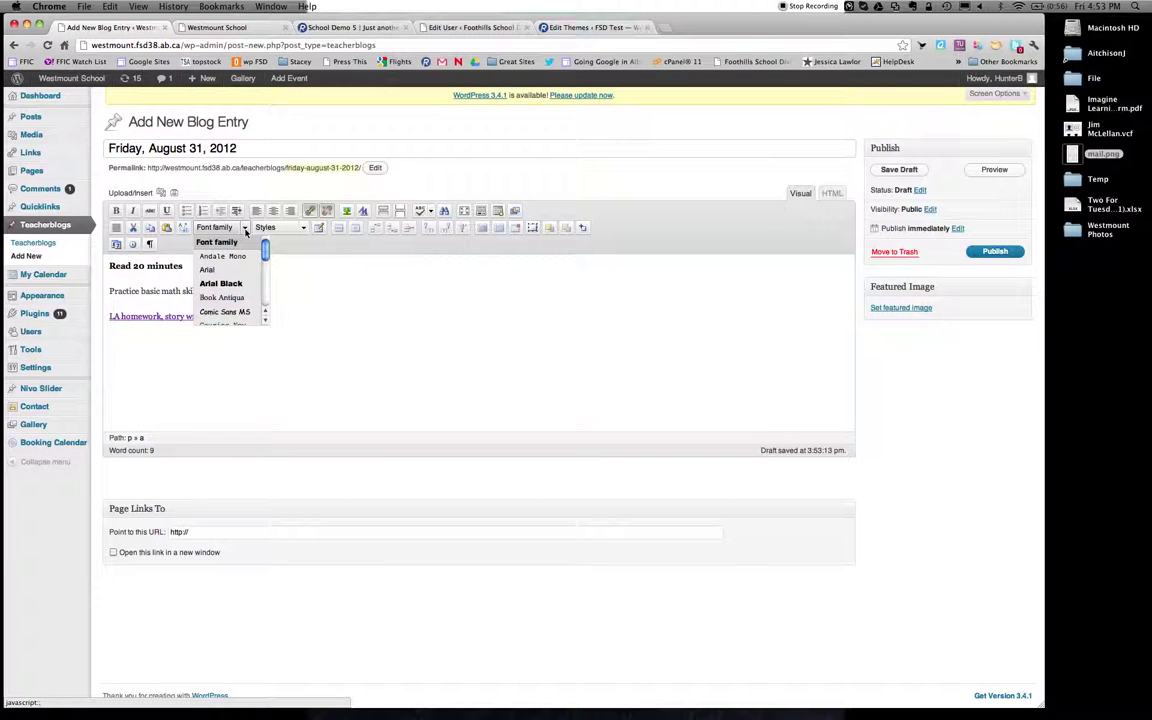
{"action": "left_click", "coordinate": [342, 303]}
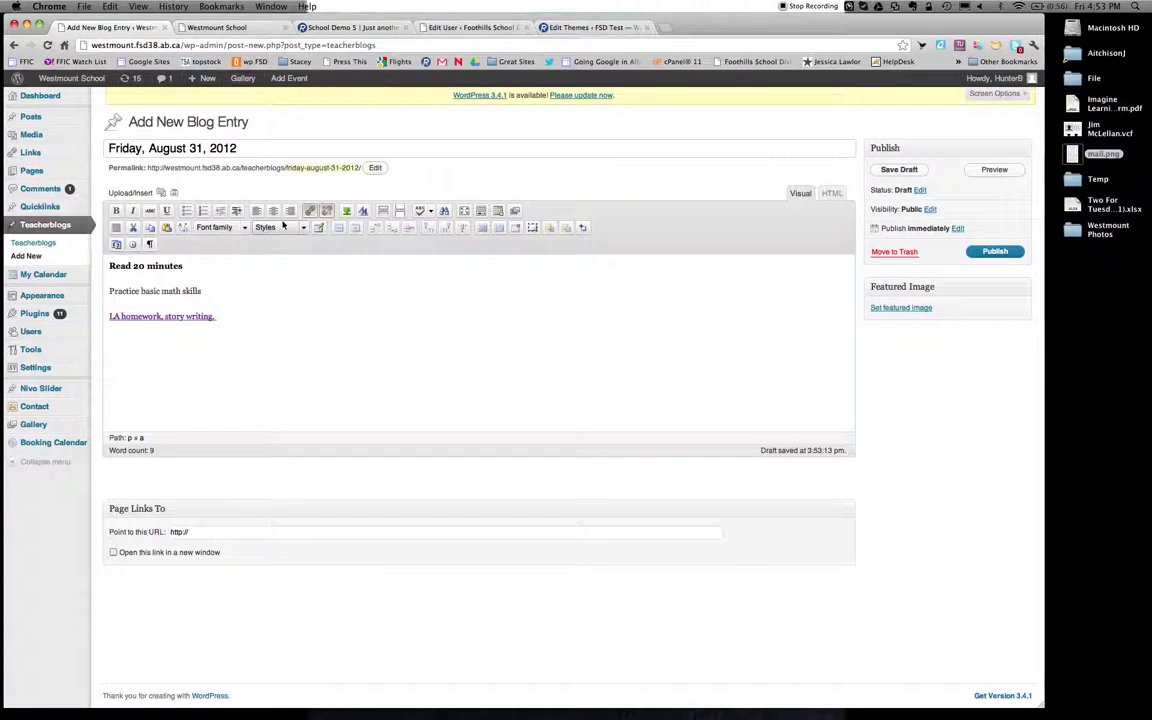
{"action": "left_click", "coordinate": [305, 228]}
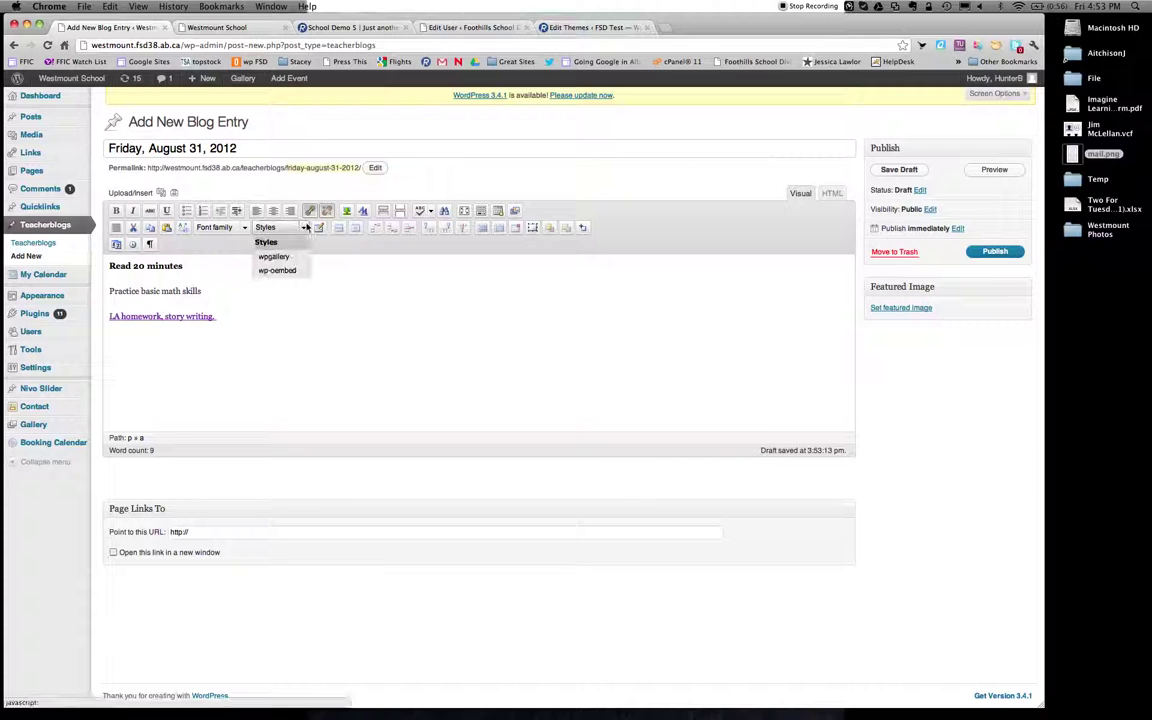
{"action": "left_click", "coordinate": [322, 356]}
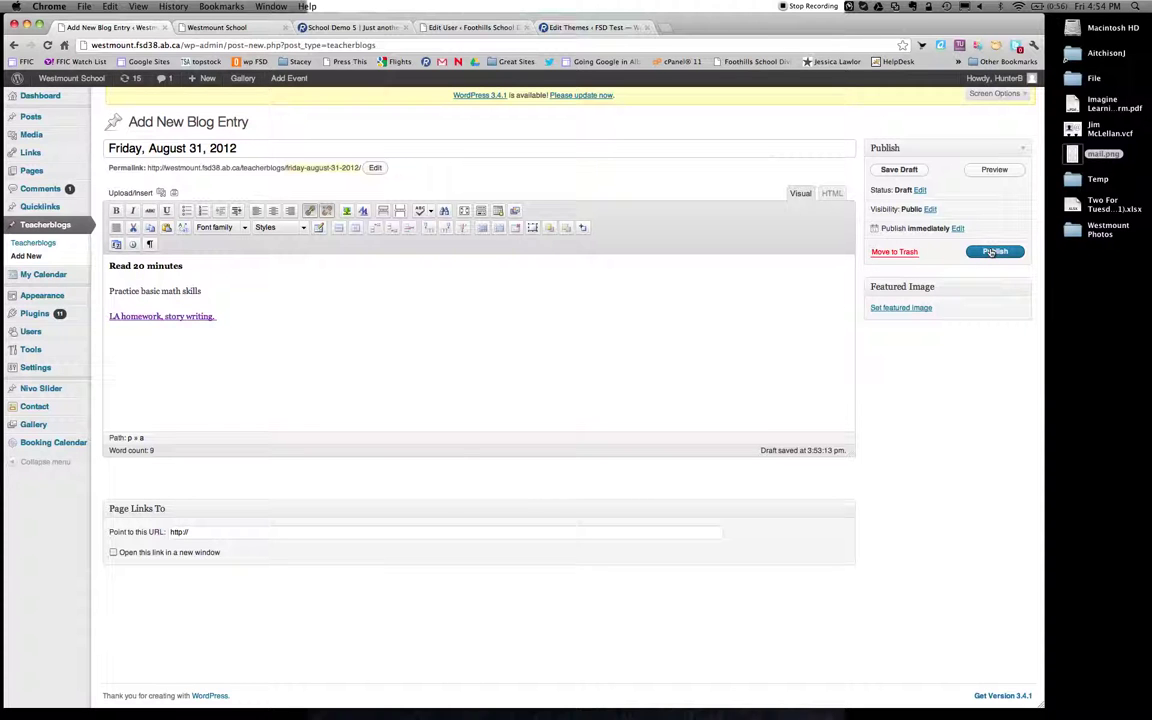
Publish the 'Friday, August 31, 2012' entry, then log out from the Howdy menu.
{"action": "left_click", "coordinate": [993, 252]}
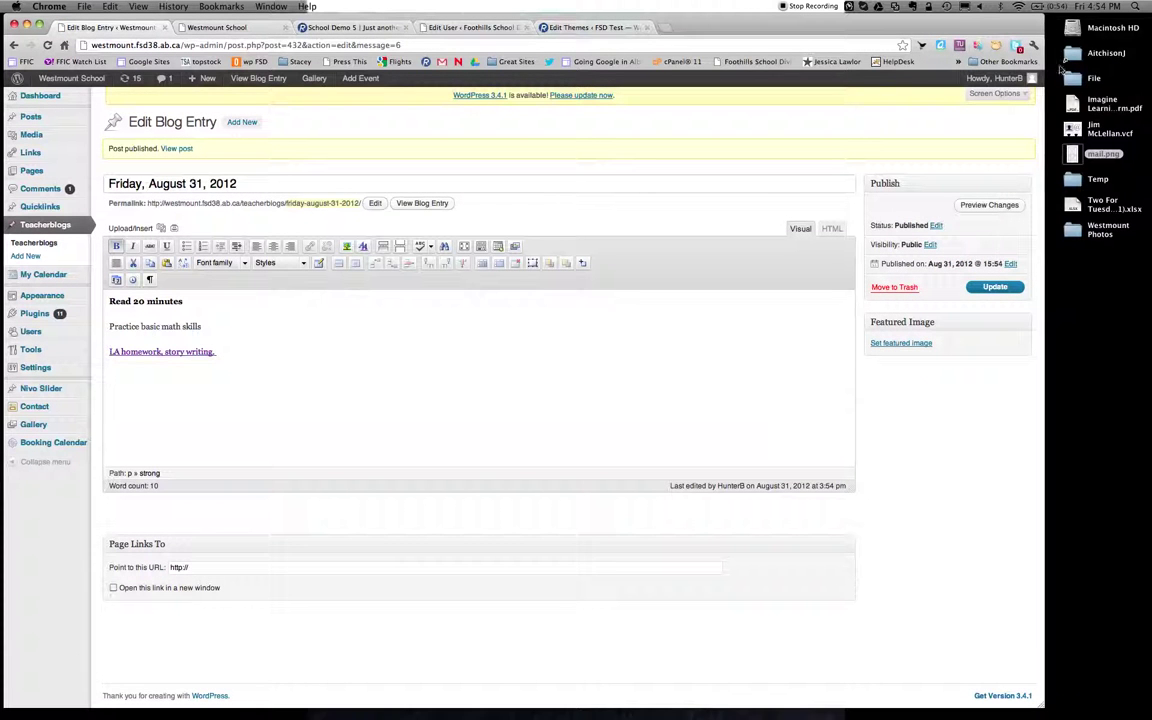
{"action": "mouse_move", "coordinate": [1006, 84]}
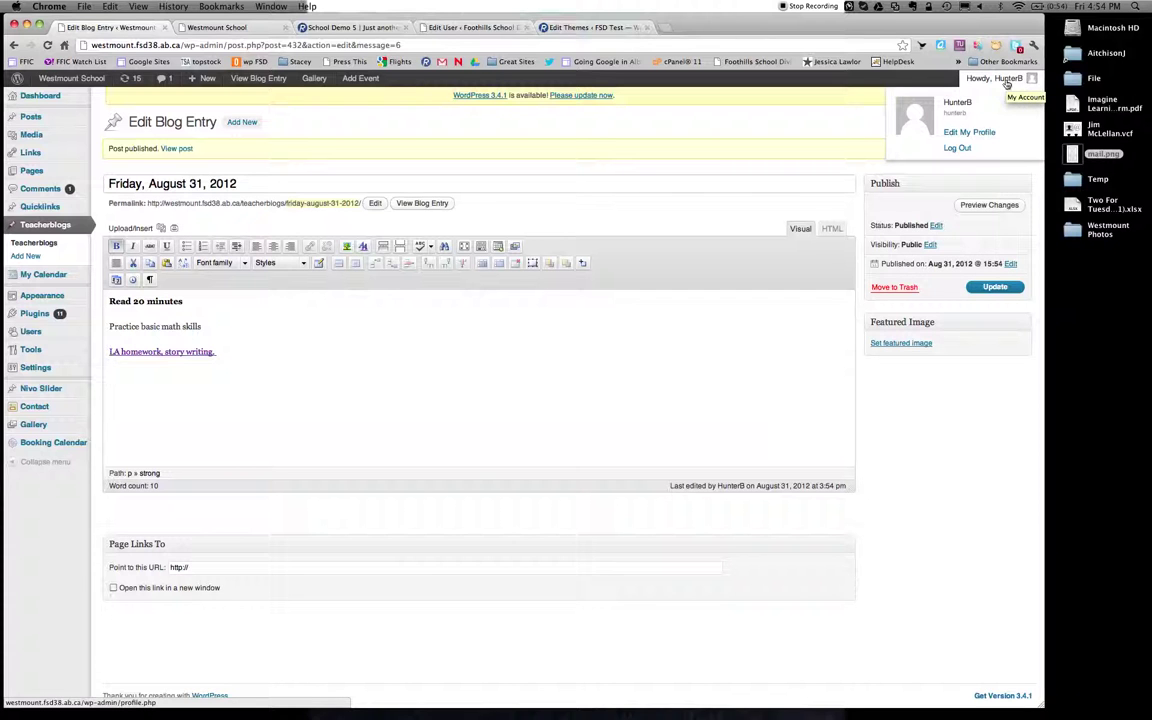
{"action": "left_click", "coordinate": [956, 149]}
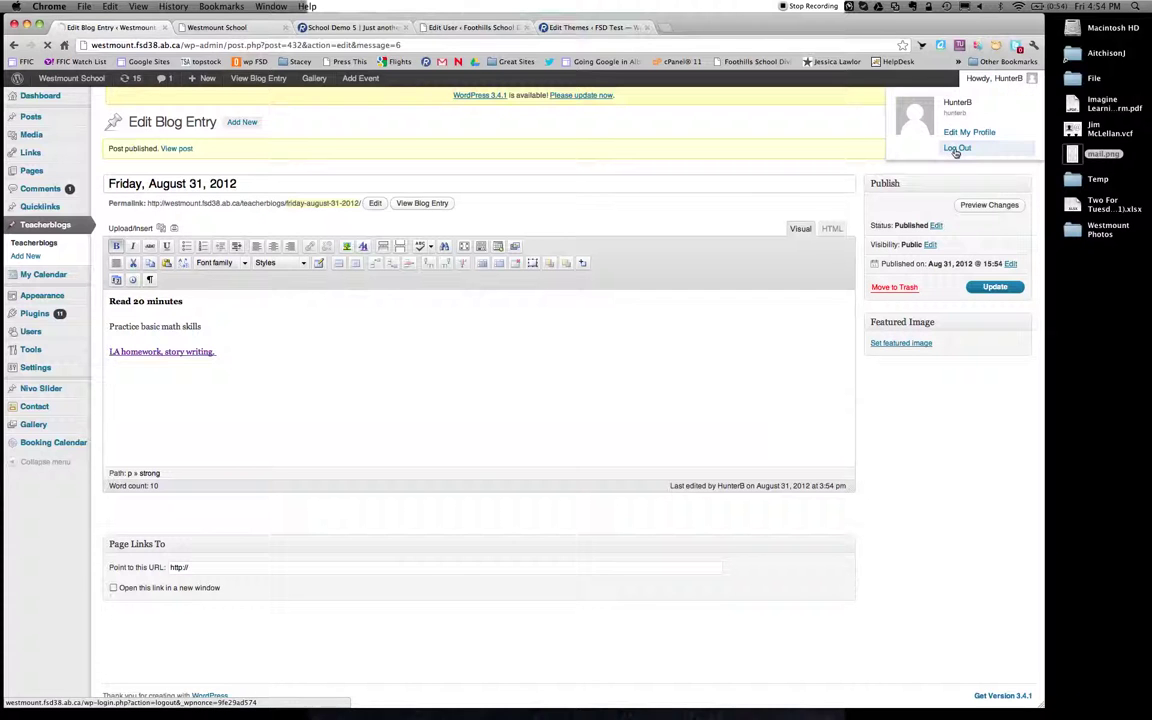